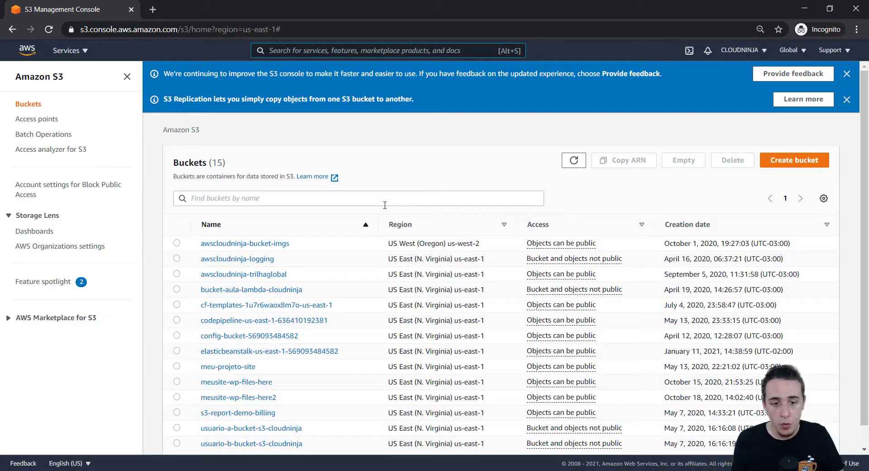
- Start creating a new S3 bucket and name it aula-noi-youtube-s3basico
{"action": "scroll", "coordinate": [447, 270], "scroll_direction": "down", "scroll_amount": 1}
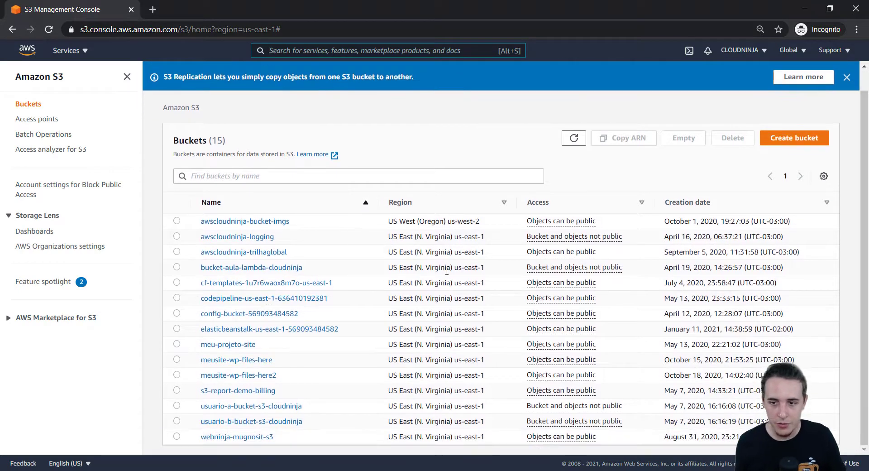
{"action": "scroll", "coordinate": [392, 313], "scroll_direction": "up", "scroll_amount": 1}
{"action": "left_click", "coordinate": [799, 166]}
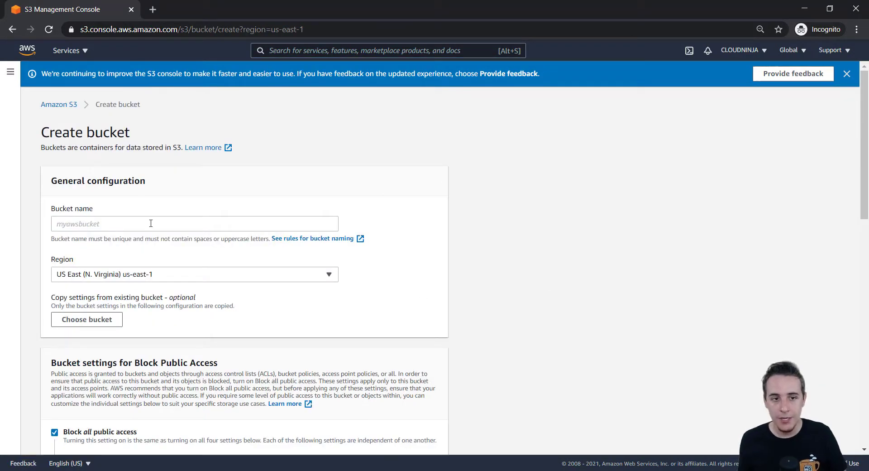
{"action": "left_click", "coordinate": [151, 224]}
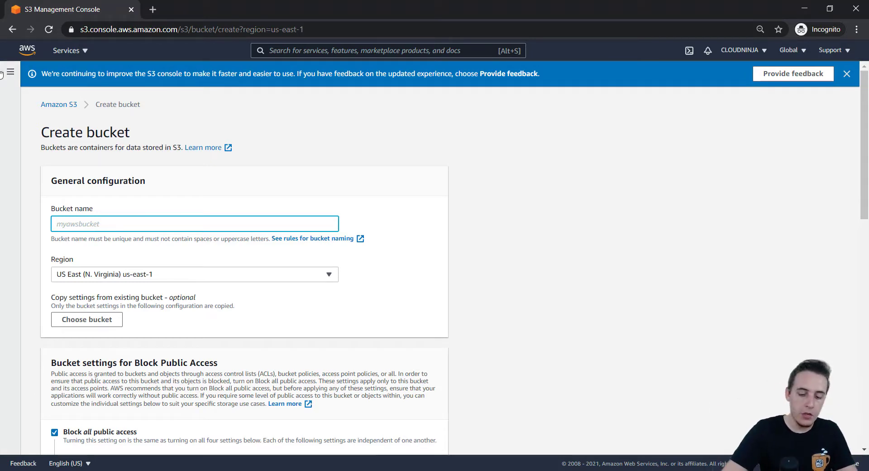
{"action": "type", "text": "a"}
{"action": "key", "text": "BackSpace"}
{"action": "type", "text": "aula-noi-"}
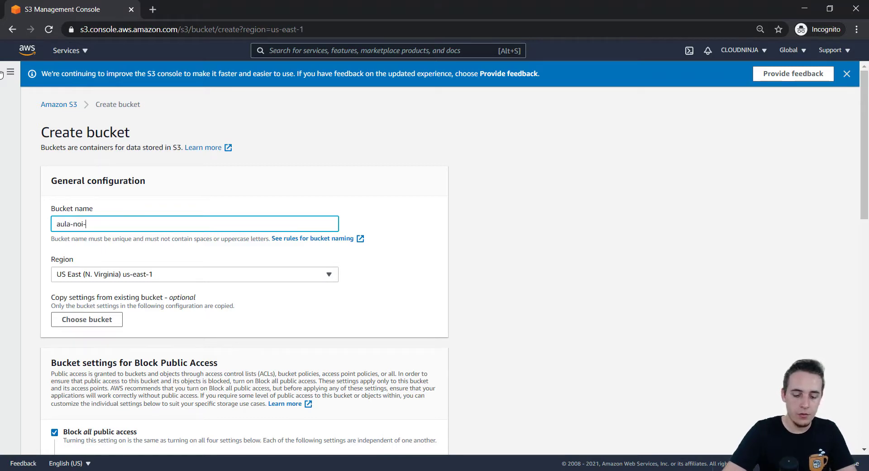
{"action": "type", "text": "youtube-"}
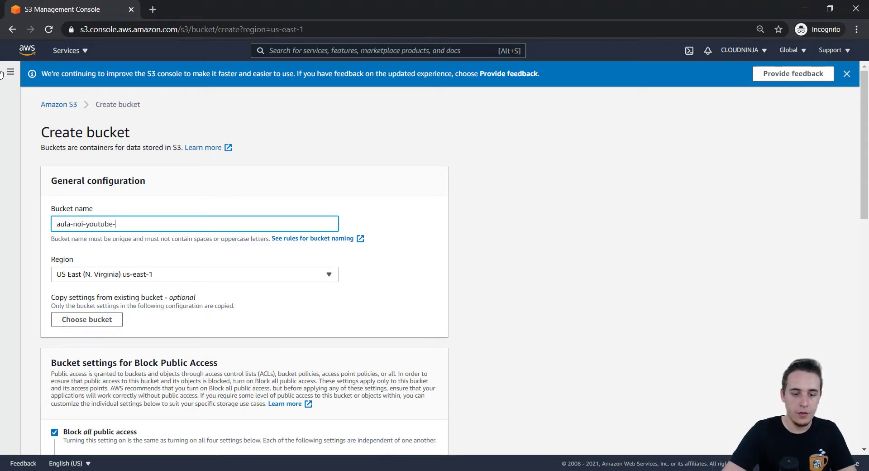
{"action": "type", "text": "s3basico"}
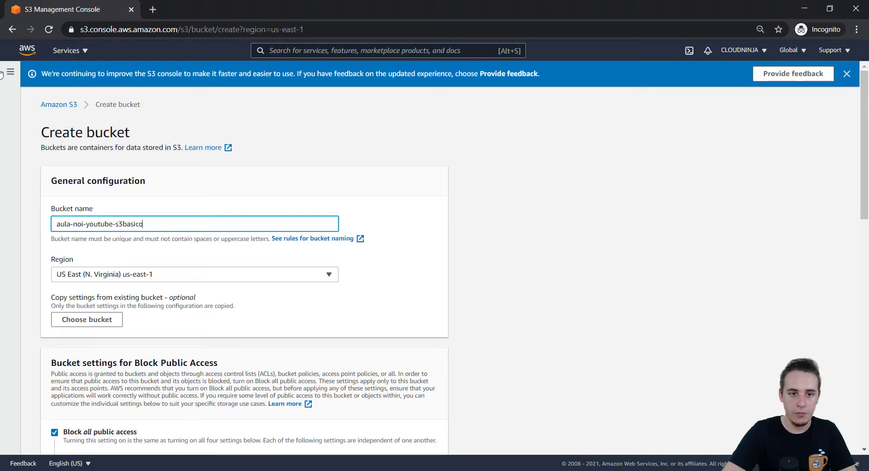
{"action": "key", "text": "ctrl+a"}
{"action": "key", "text": "Right"}
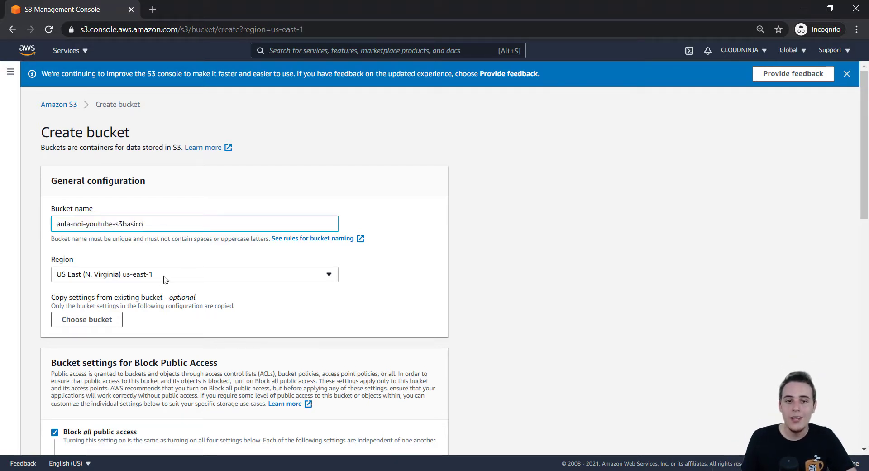
- Set the new bucket's region to South America (São Paulo) sa-east-1
{"action": "left_click", "coordinate": [164, 279]}
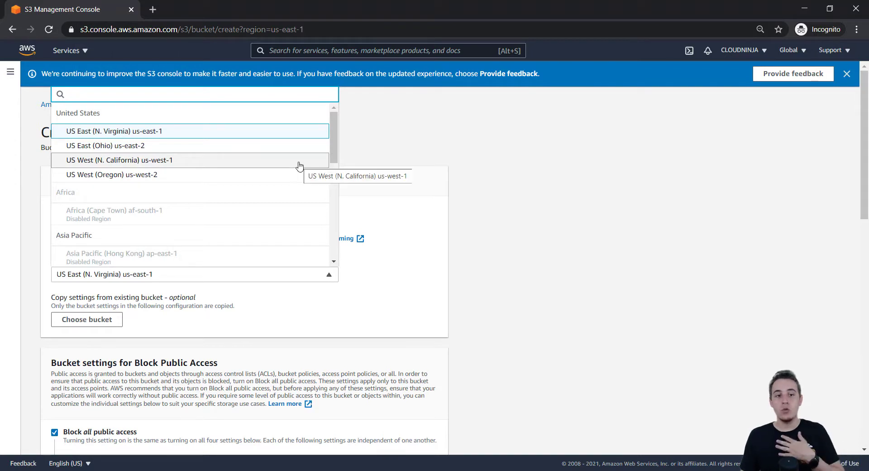
{"action": "left_click_drag", "start_coordinate": [331, 126], "coordinate": [333, 261]}
{"action": "scroll", "coordinate": [114, 179], "scroll_direction": "up", "scroll_amount": 1}
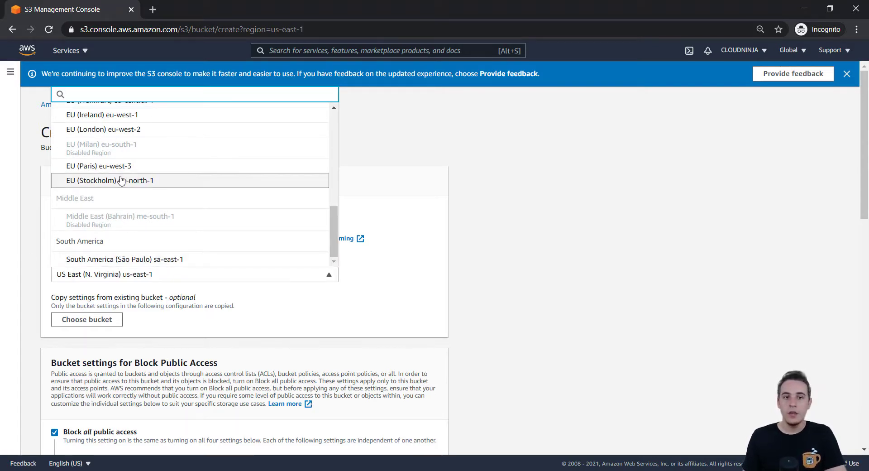
{"action": "left_click", "coordinate": [185, 259]}
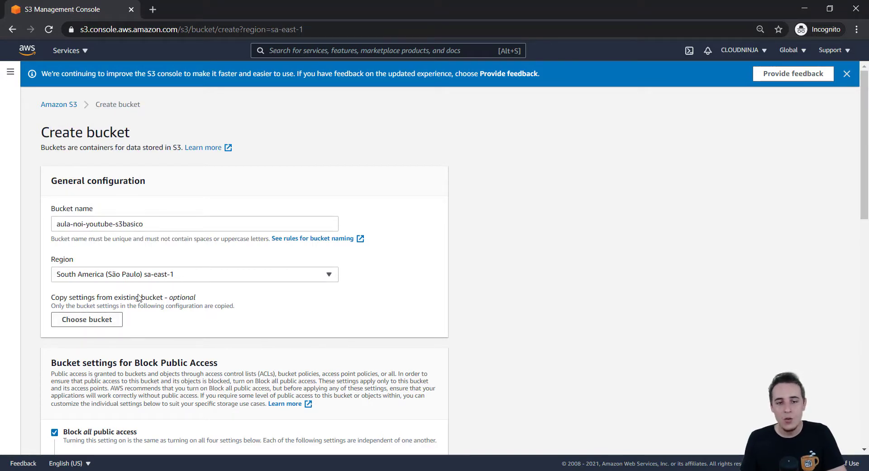
- Create the bucket, keeping all public access blocked and versioning and server-side encryption disabled
{"action": "scroll", "coordinate": [147, 302], "scroll_direction": "down", "scroll_amount": 1}
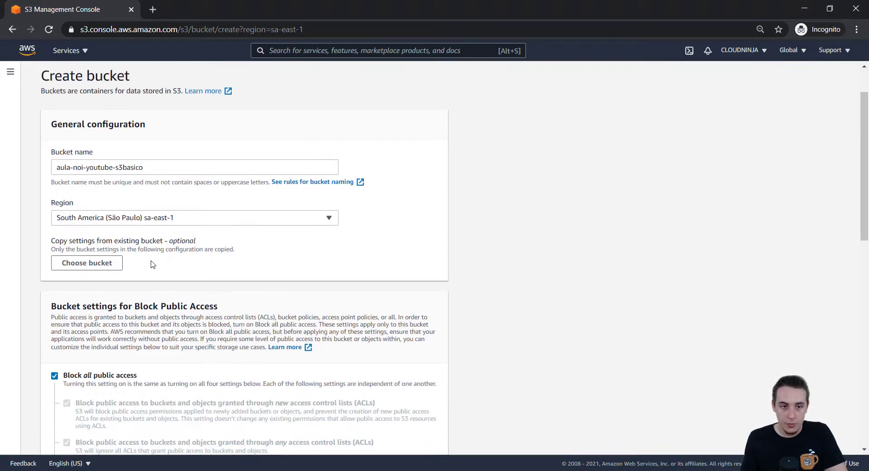
{"action": "scroll", "coordinate": [151, 225], "scroll_direction": "down", "scroll_amount": 1}
{"action": "scroll", "coordinate": [231, 129], "scroll_direction": "down", "scroll_amount": 1}
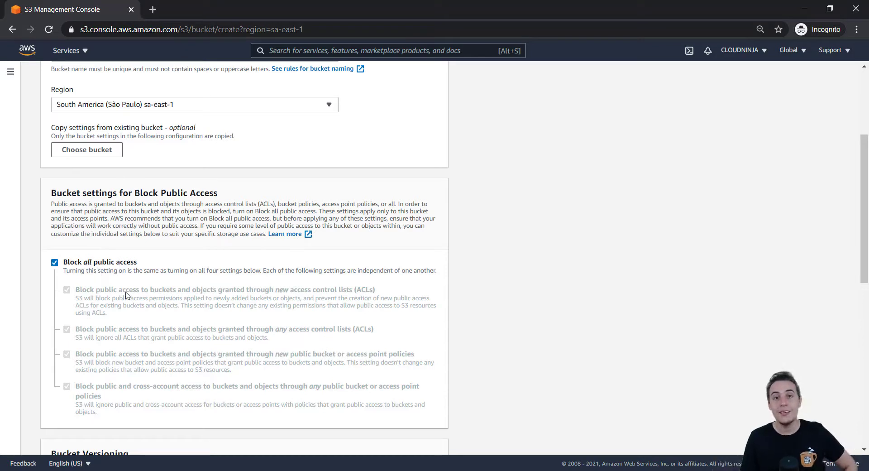
{"action": "scroll", "coordinate": [118, 281], "scroll_direction": "down", "scroll_amount": 4}
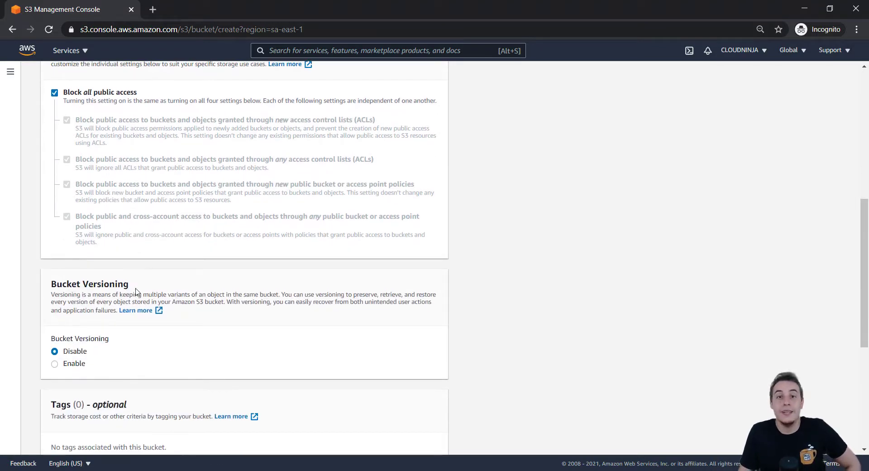
{"action": "scroll", "coordinate": [154, 307], "scroll_direction": "down", "scroll_amount": 6}
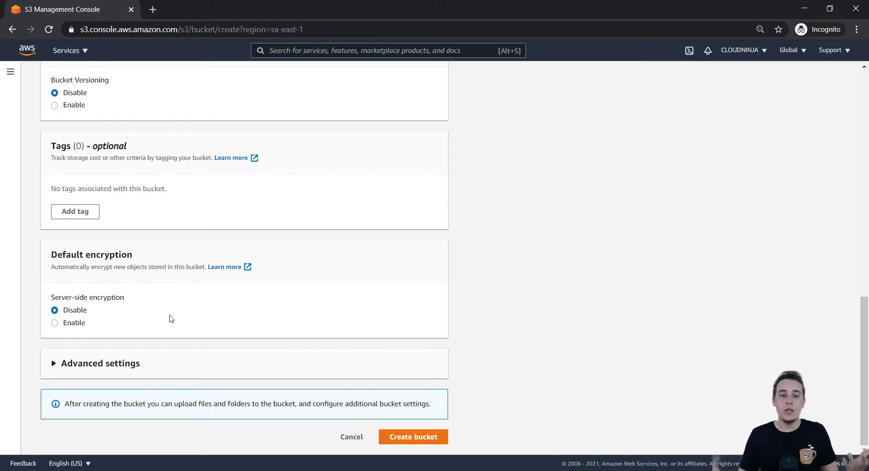
{"action": "left_click", "coordinate": [394, 437]}
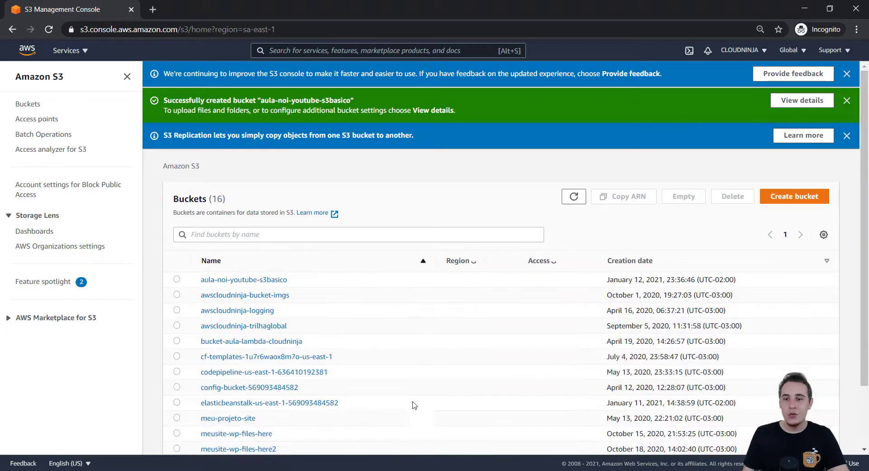
- Filter the bucket list by aula-noi-youtube-s3basico and open that bucket
{"action": "left_click", "coordinate": [338, 235]}
{"action": "type", "text": "aula-noi-youtube-s3basico"}
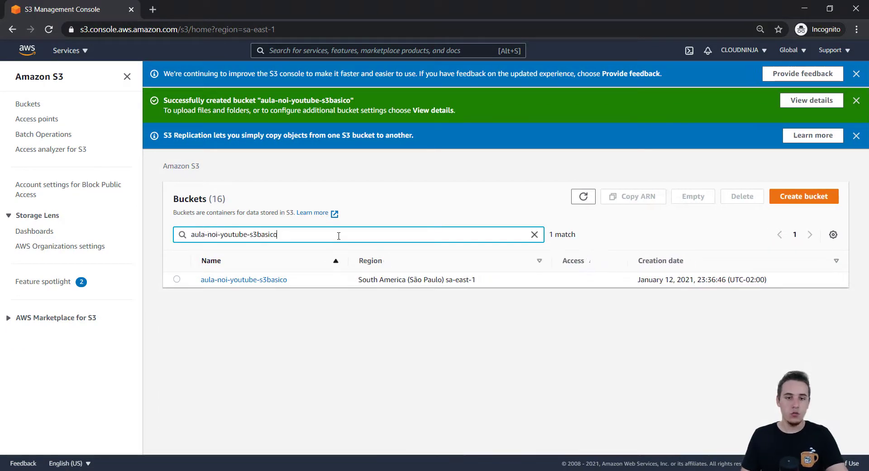
{"action": "left_click", "coordinate": [243, 281]}
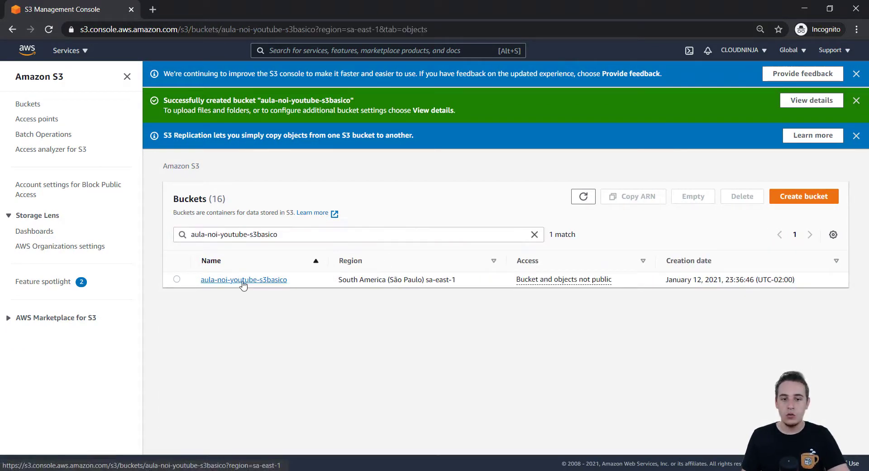
- Open Notepad and write the text "Oi, estou aqui" in a new document
{"action": "key", "text": "super+r"}
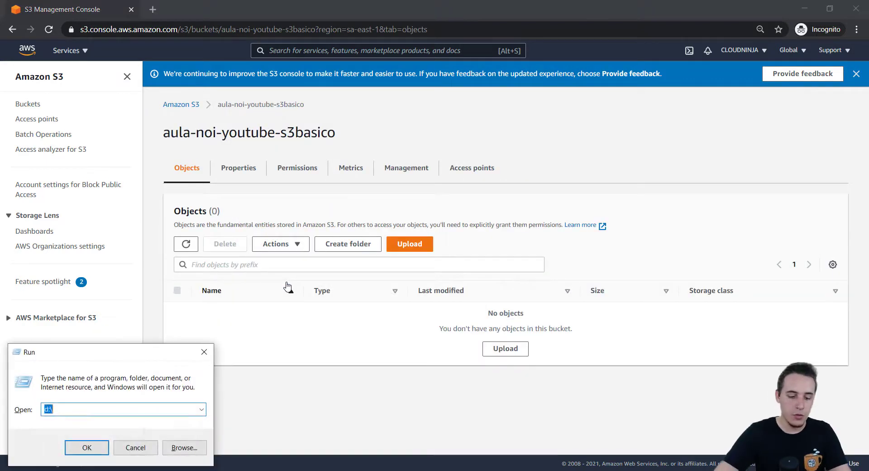
{"action": "type", "text": "notepad"}
{"action": "key", "text": "Return"}
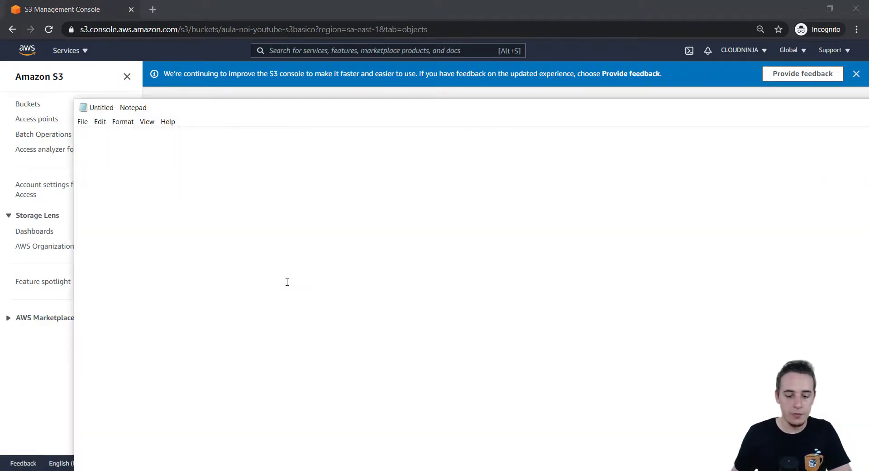
{"action": "type", "text": "Oi, eu sou"}
{"action": "key", "text": "BackSpace"}
{"action": "key", "text": "BackSpace"}
{"action": "key", "text": "BackSpace"}
{"action": "key", "text": "BackSpace"}
{"action": "key", "text": "BackSpace"}
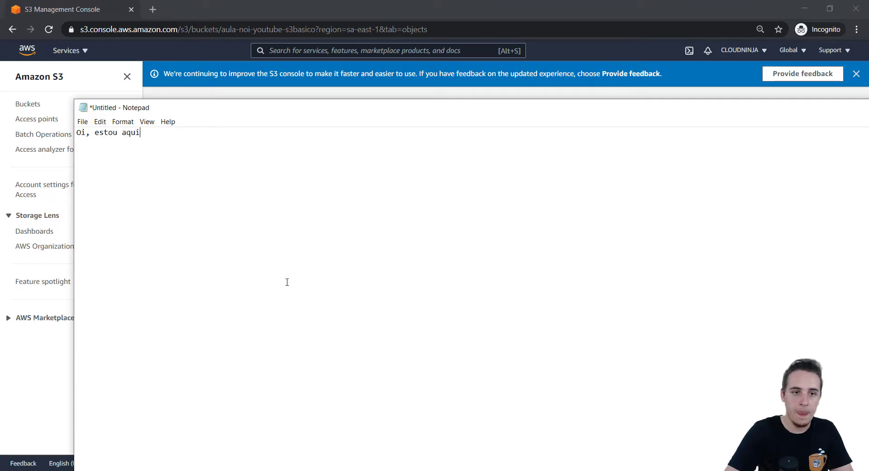
{"action": "type", "text": "stou aqui"}
- Save the note on the Desktop as test.txt and close Notepad
{"action": "key", "text": "ctrl+s"}
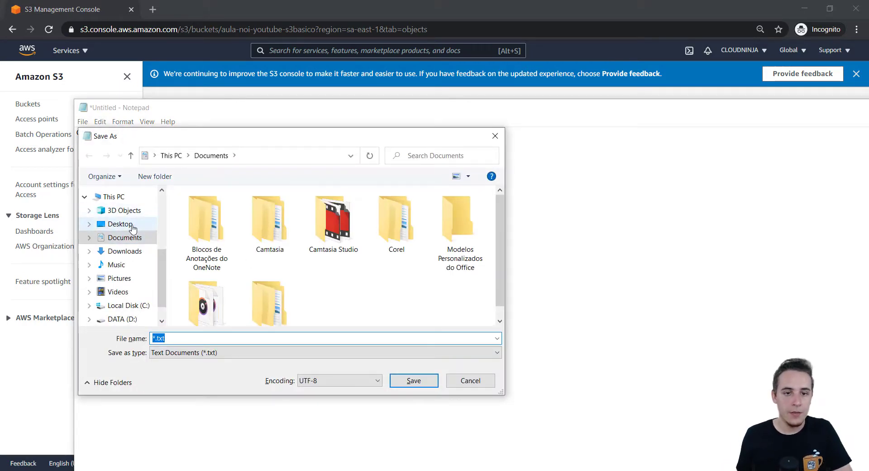
{"action": "left_click", "coordinate": [120, 224]}
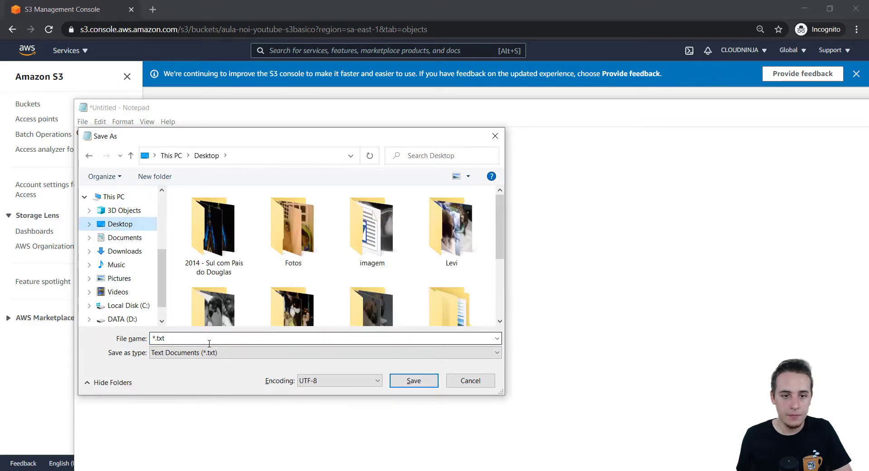
{"action": "type", "text": "tes"}
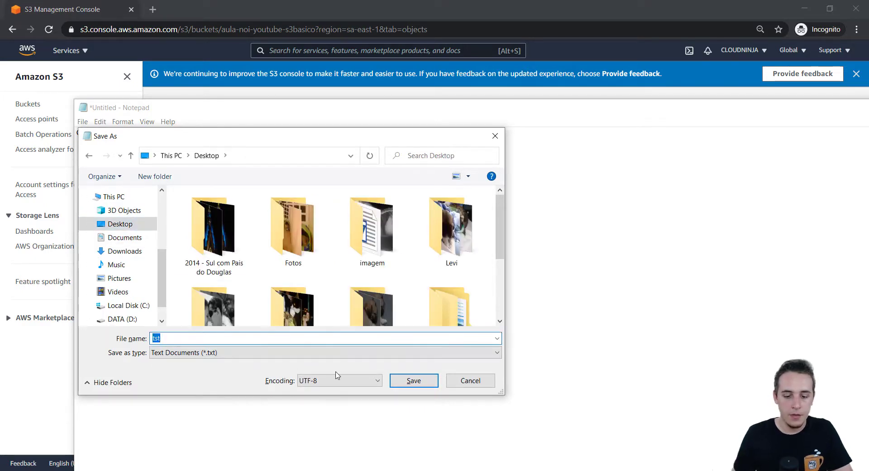
{"action": "type", "text": "t.txt"}
{"action": "key", "text": "Return"}
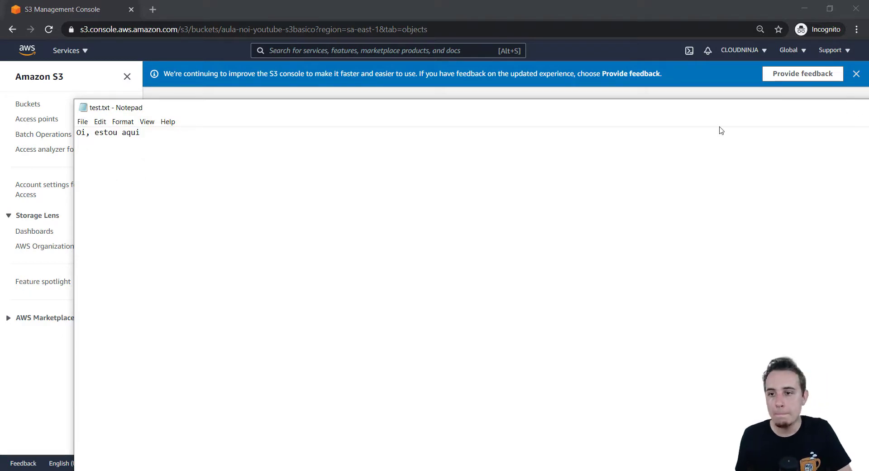
{"action": "left_click_drag", "start_coordinate": [718, 109], "coordinate": [561, 136]}
{"action": "left_click", "coordinate": [603, 136]}
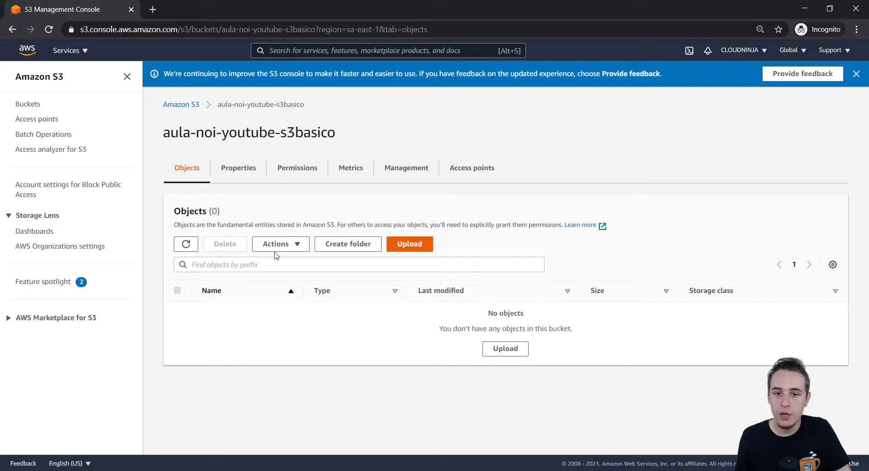
- Start an upload to the bucket and add test.txt from the Desktop to its file list
{"action": "left_click", "coordinate": [416, 245]}
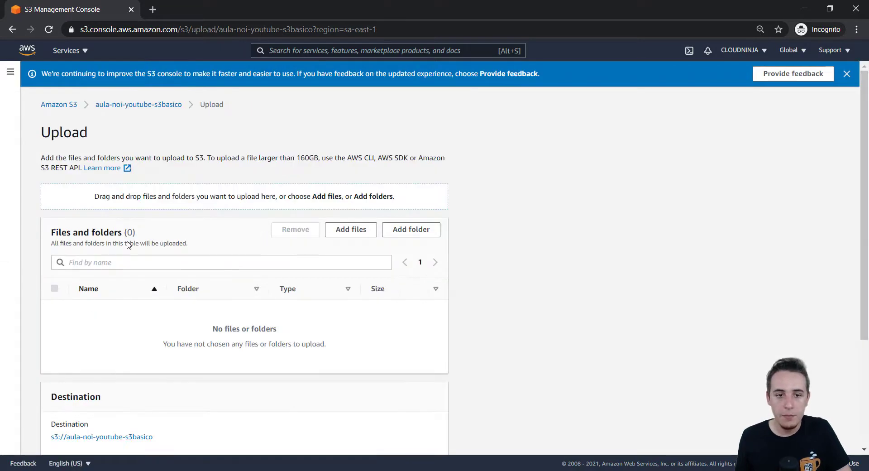
{"action": "left_click", "coordinate": [363, 231]}
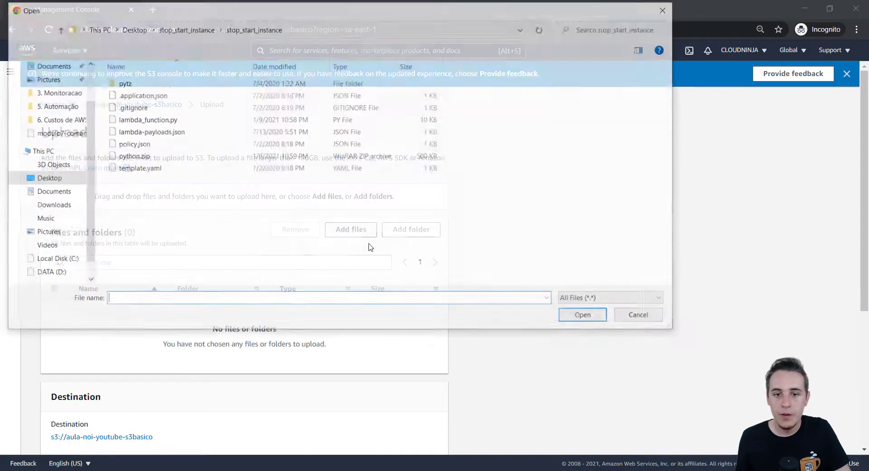
{"action": "scroll", "coordinate": [42, 93], "scroll_direction": "up", "scroll_amount": 2}
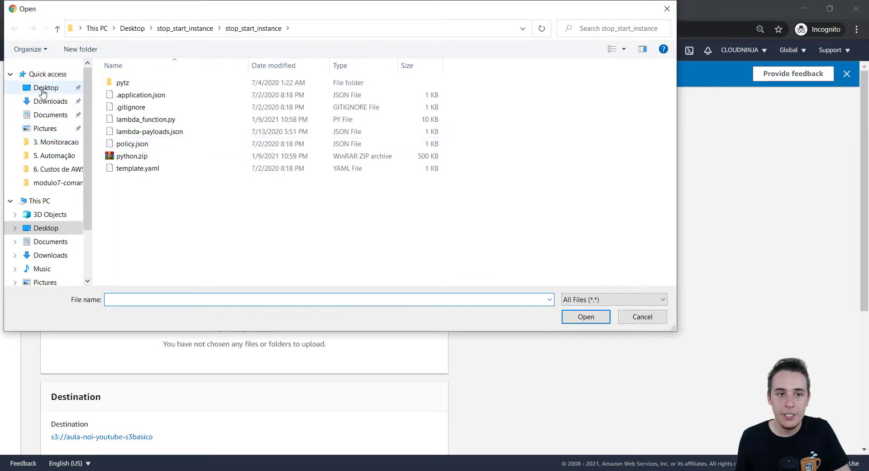
{"action": "left_click", "coordinate": [43, 87]}
{"action": "scroll", "coordinate": [384, 172], "scroll_direction": "down", "scroll_amount": 2}
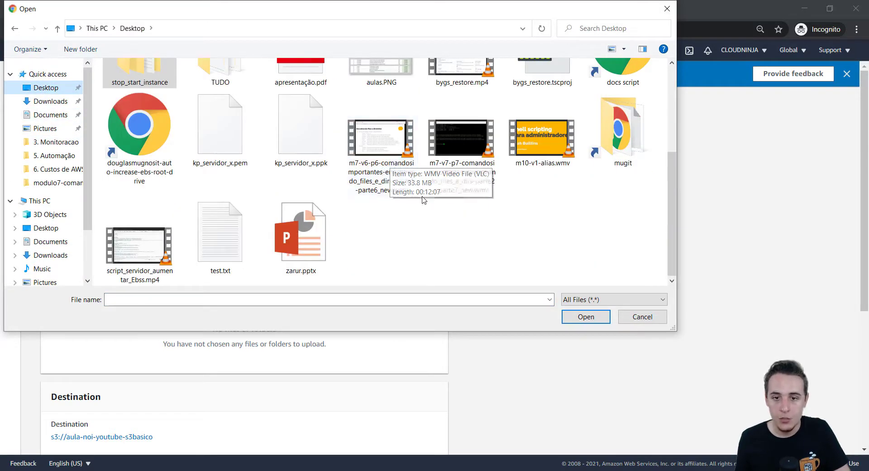
{"action": "left_click", "coordinate": [221, 233]}
{"action": "key", "text": "Return"}
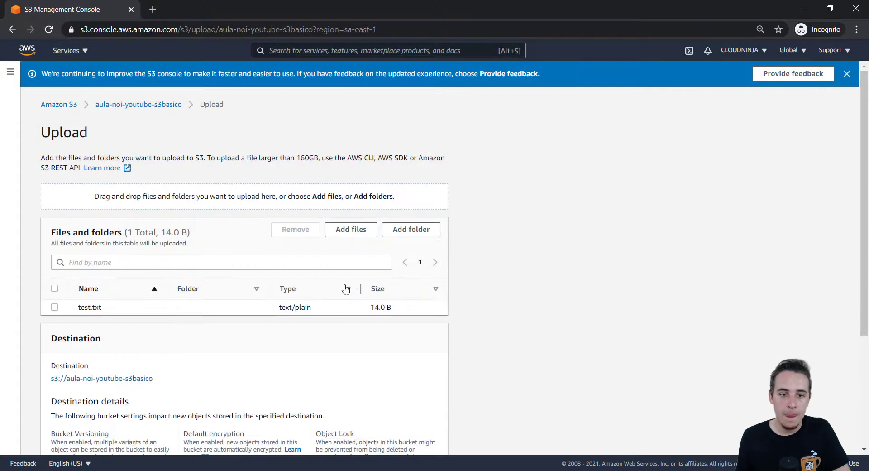
- Upload test.txt to the aula-noi-youtube-s3basico bucket, leaving bucket versioning disabled
{"action": "scroll", "coordinate": [259, 280], "scroll_direction": "down", "scroll_amount": 1}
{"action": "scroll", "coordinate": [129, 248], "scroll_direction": "down", "scroll_amount": 2}
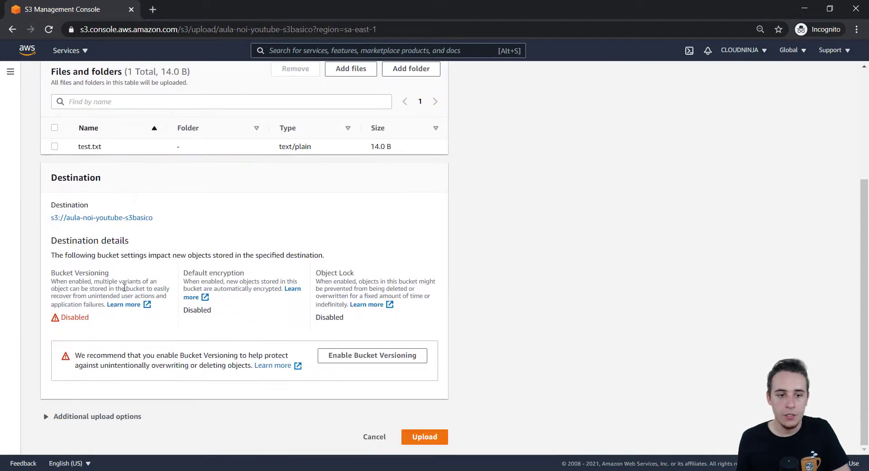
{"action": "left_click", "coordinate": [410, 436]}
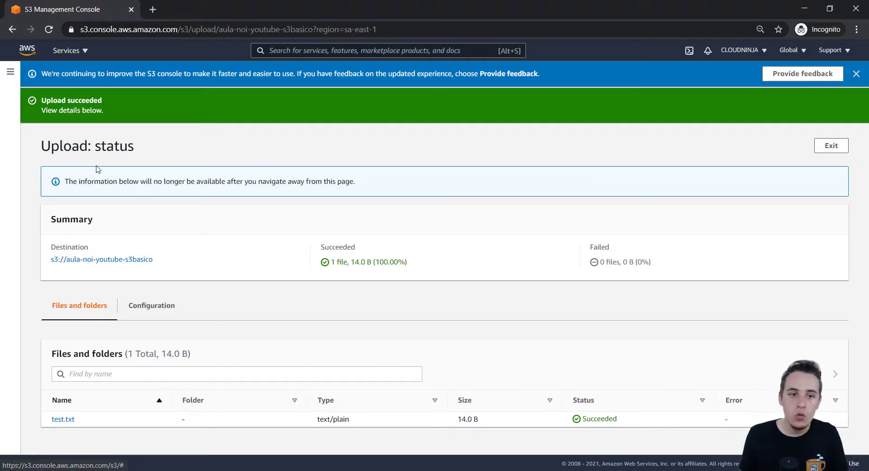
- Dismiss the console feedback banner and return to the list of buckets
{"action": "left_click", "coordinate": [855, 74]}
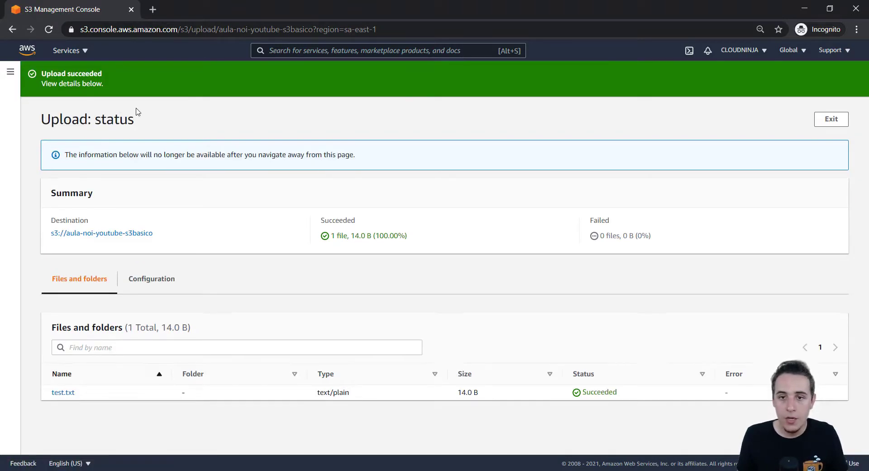
{"action": "left_click", "coordinate": [8, 71]}
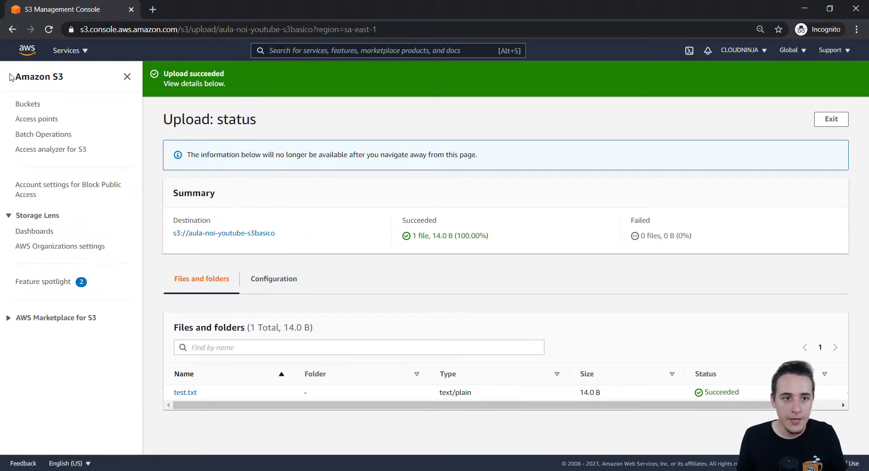
{"action": "left_click", "coordinate": [28, 105]}
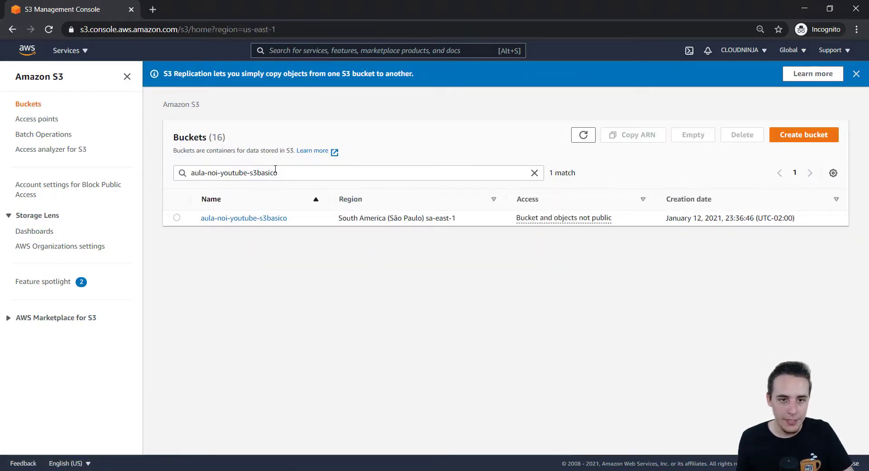
- Open the aula-noi-youtube-s3basico bucket and check the type and last modified date listed for test.txt
{"action": "left_click", "coordinate": [243, 218]}
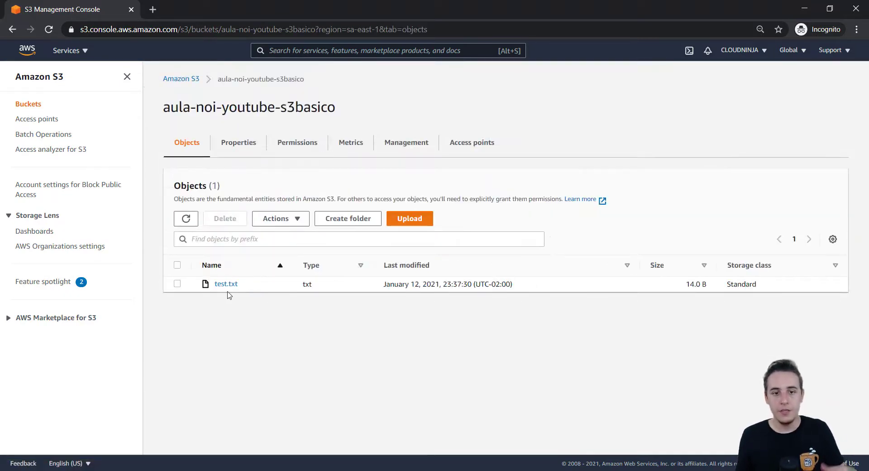
{"action": "left_click_drag", "start_coordinate": [302, 284], "coordinate": [312, 284]}
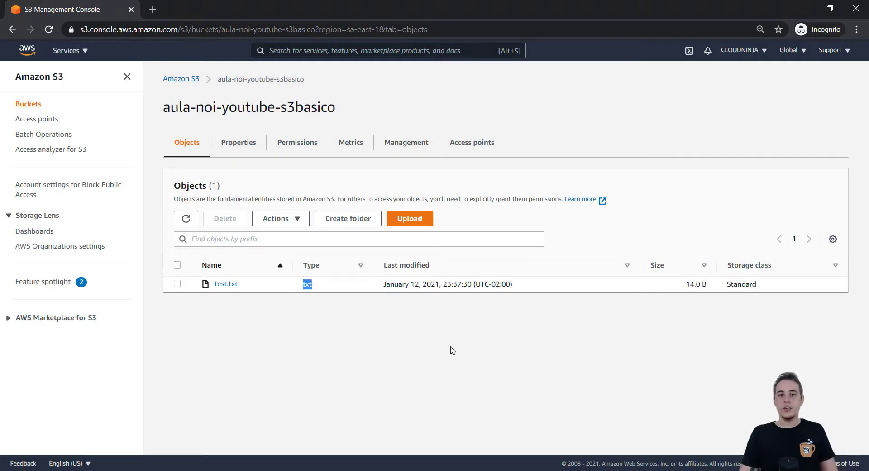
{"action": "double_click", "coordinate": [396, 284]}
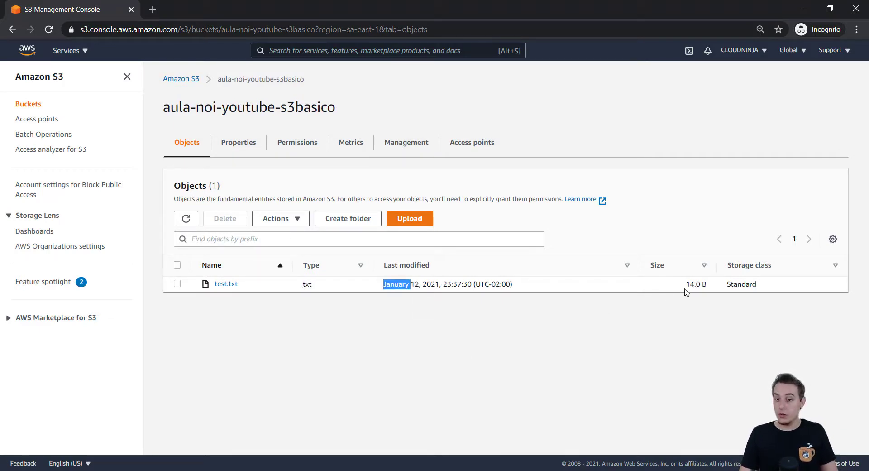
- Open the details of test.txt and review its object overview and management properties
{"action": "left_click", "coordinate": [229, 287]}
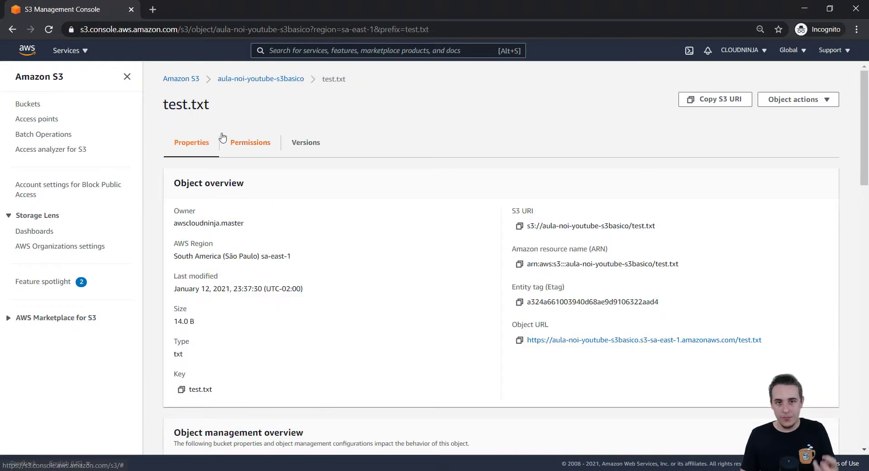
{"action": "scroll", "coordinate": [261, 263], "scroll_direction": "down", "scroll_amount": 3}
{"action": "scroll", "coordinate": [261, 263], "scroll_direction": "down", "scroll_amount": 3}
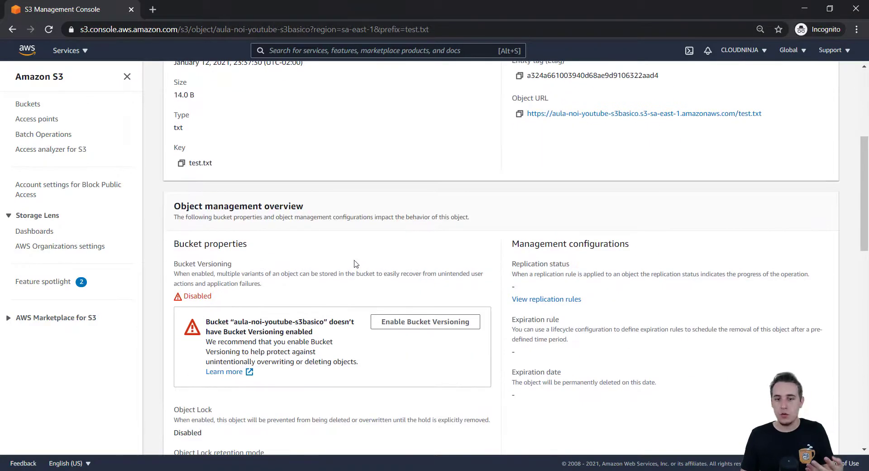
{"action": "scroll", "coordinate": [407, 268], "scroll_direction": "down", "scroll_amount": 6}
{"action": "scroll", "coordinate": [655, 300], "scroll_direction": "up", "scroll_amount": 6}
{"action": "scroll", "coordinate": [655, 299], "scroll_direction": "up", "scroll_amount": 5}
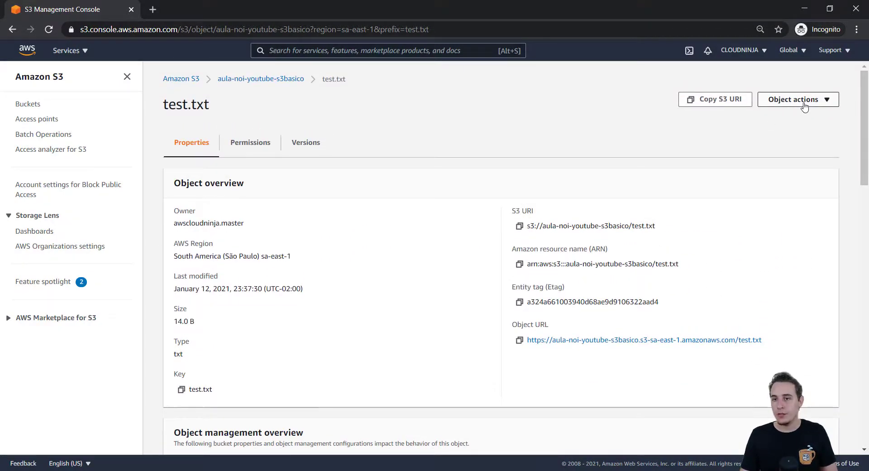
- Open the test.txt object in the browser, inspect its text and full URL, and return to the S3 console
{"action": "left_click", "coordinate": [803, 103]}
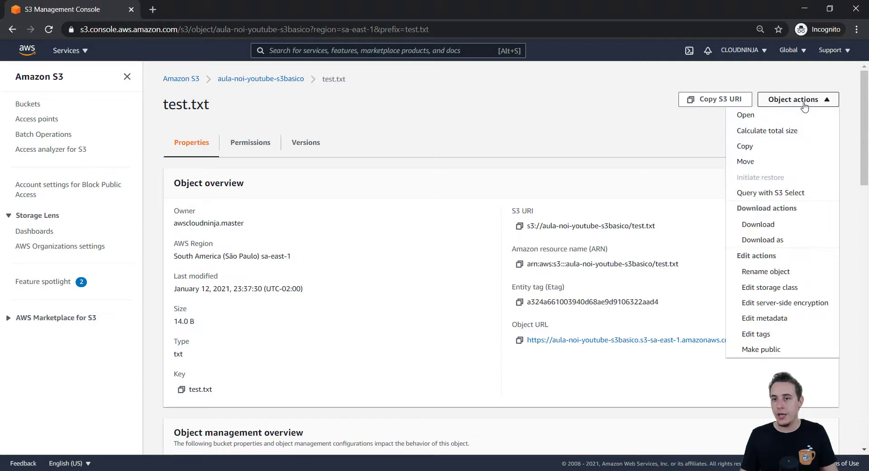
{"action": "left_click", "coordinate": [775, 119]}
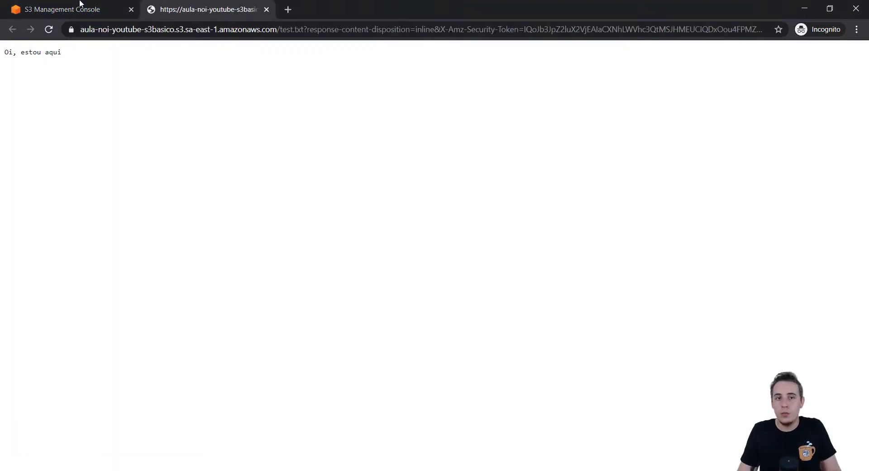
{"action": "left_click_drag", "start_coordinate": [109, 29], "coordinate": [803, 11]}
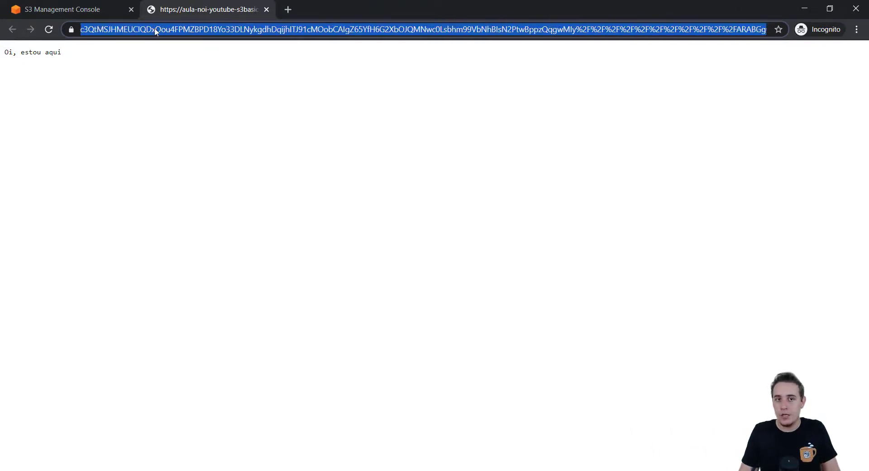
{"action": "left_click", "coordinate": [33, 70]}
{"action": "left_click", "coordinate": [66, 12]}
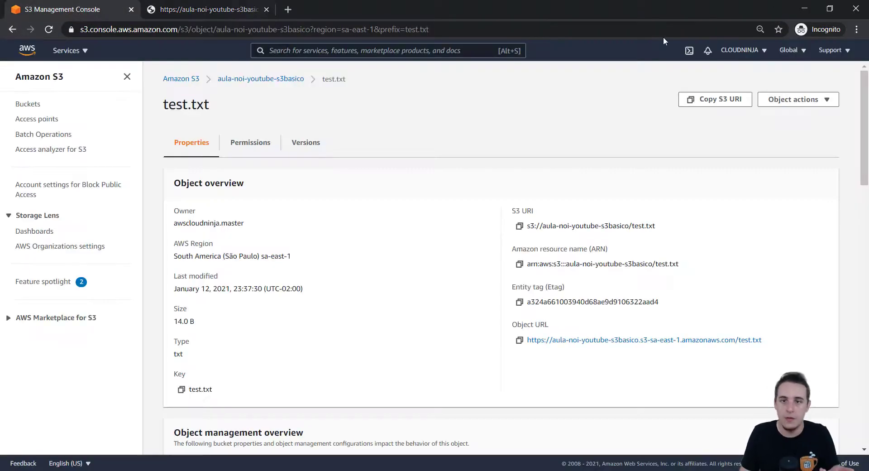
- Download test.txt from the bucket and open the downloaded copy to check its text
{"action": "left_click", "coordinate": [823, 99]}
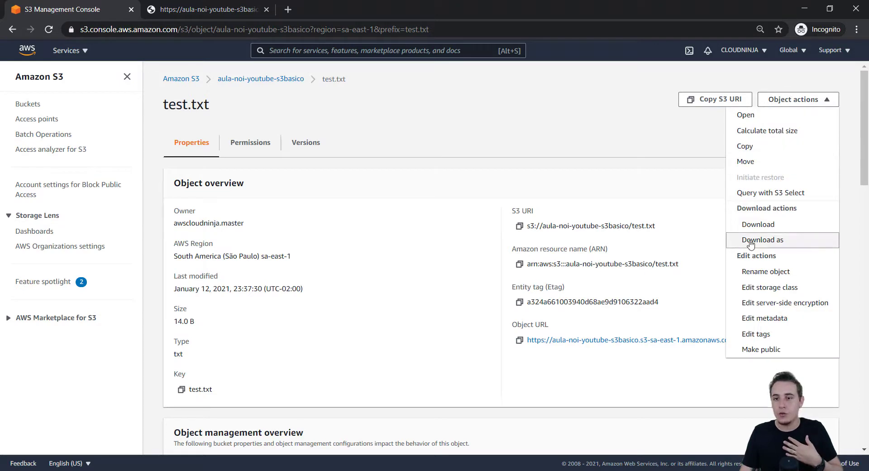
{"action": "left_click", "coordinate": [760, 224]}
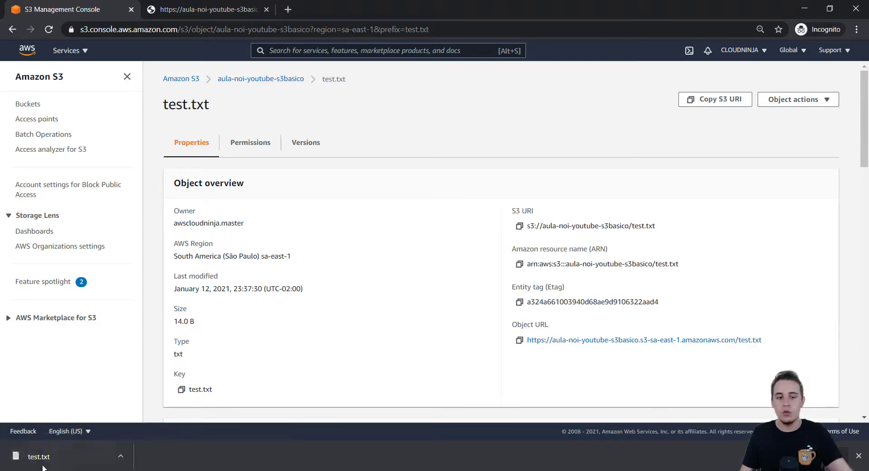
{"action": "left_click", "coordinate": [43, 467]}
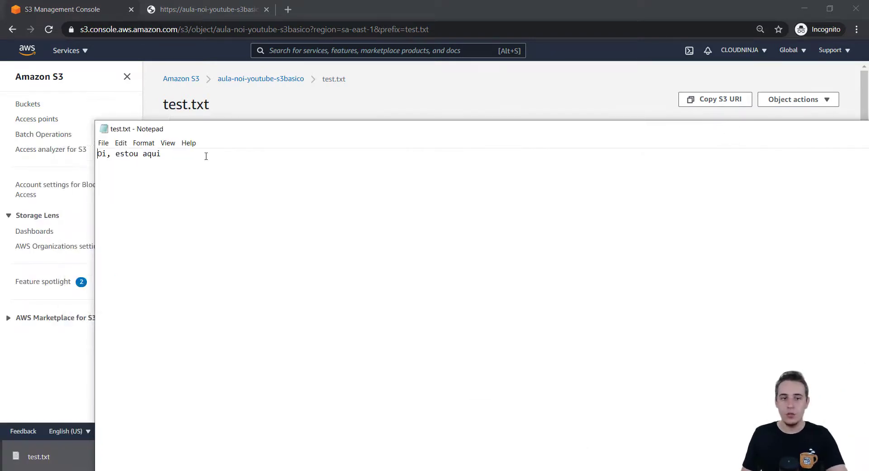
{"action": "left_click", "coordinate": [464, 101]}
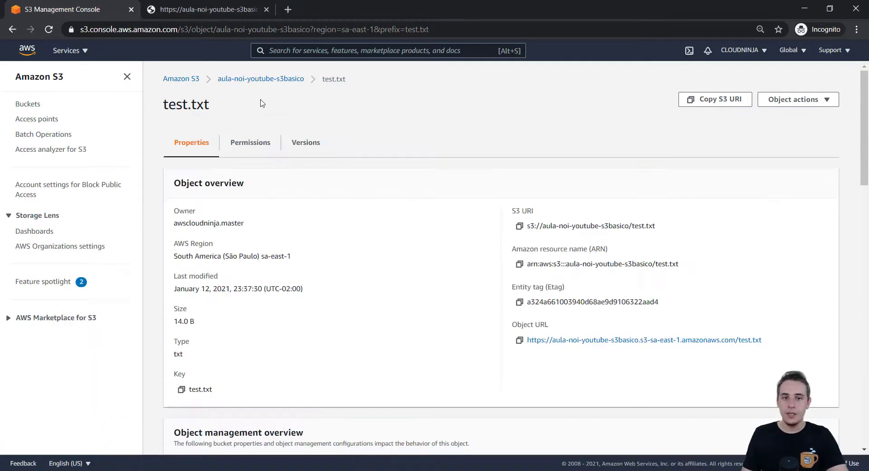
- Review the upload page's file list and destination settings for the aula-noi-youtube-s3basico bucket, and return to its objects without uploading
{"action": "left_click", "coordinate": [279, 79]}
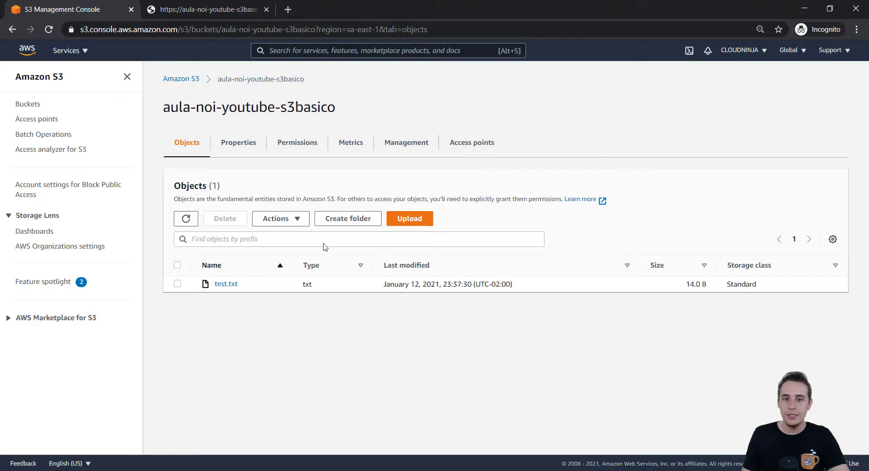
{"action": "left_click", "coordinate": [407, 219]}
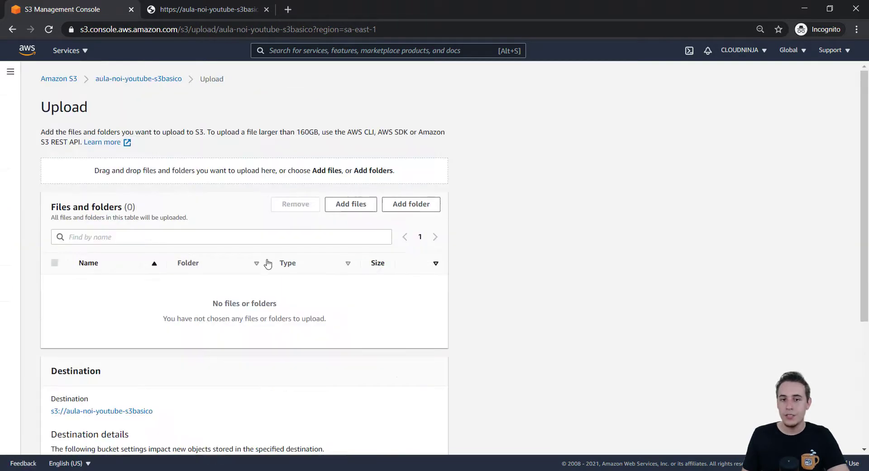
{"action": "scroll", "coordinate": [122, 264], "scroll_direction": "down", "scroll_amount": 1}
{"action": "scroll", "coordinate": [122, 263], "scroll_direction": "down", "scroll_amount": 4}
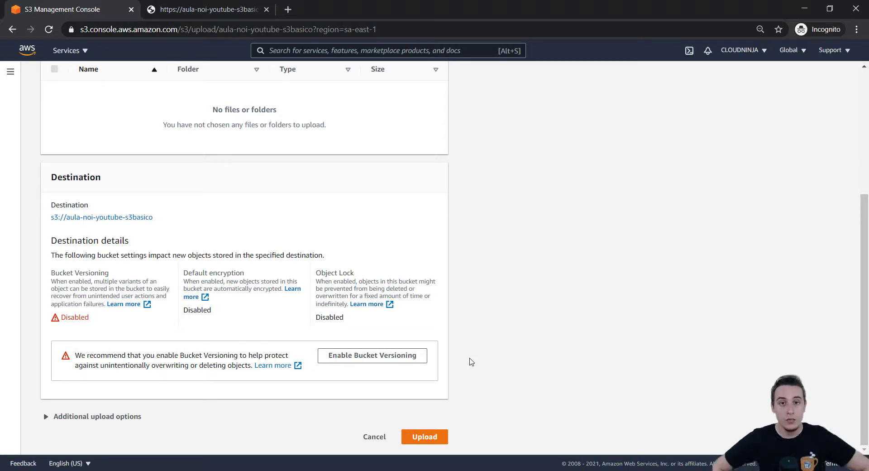
{"action": "scroll", "coordinate": [446, 351], "scroll_direction": "up", "scroll_amount": 4}
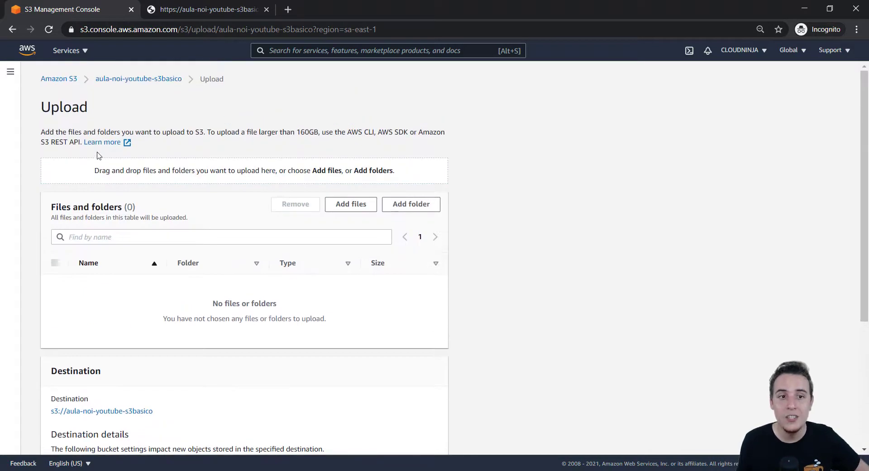
{"action": "left_click", "coordinate": [144, 79]}
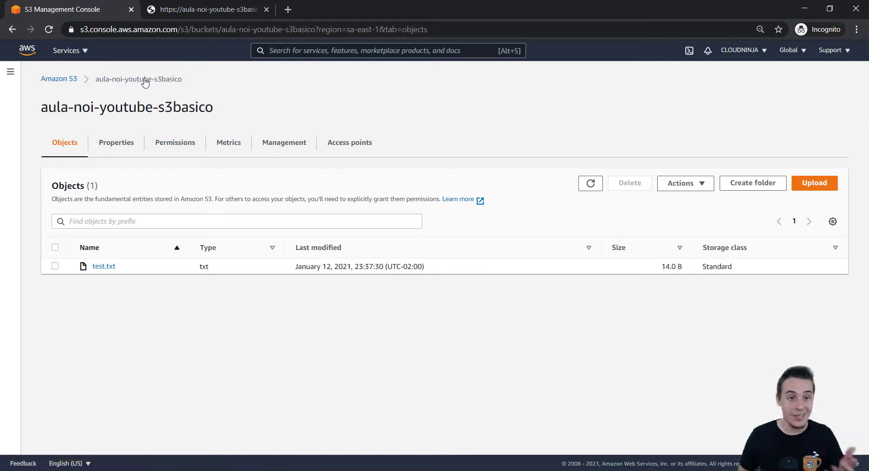